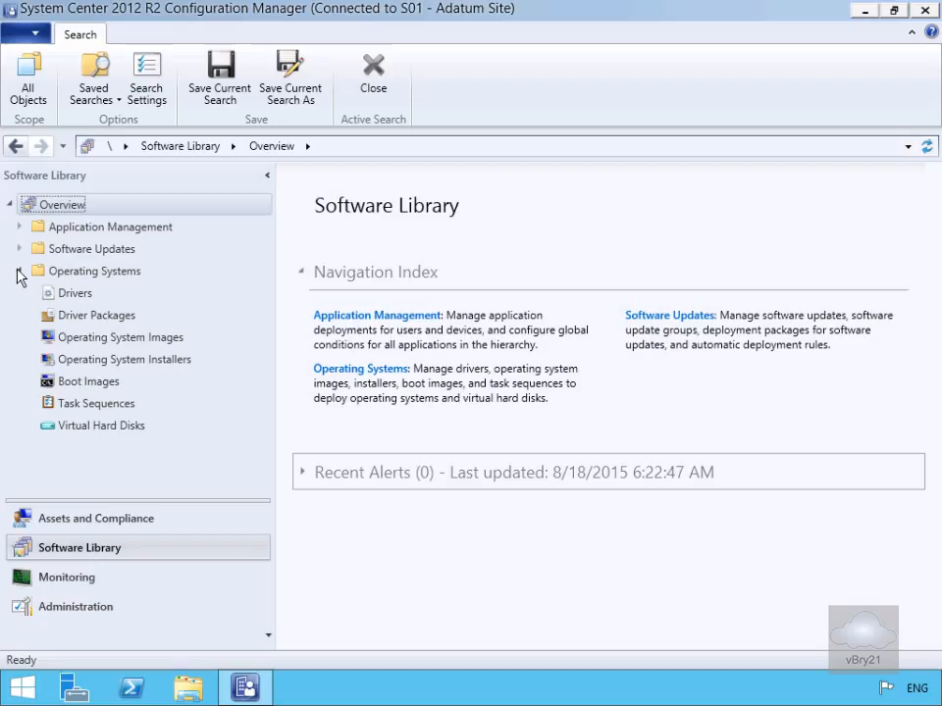
# Step: Start a new task sequence that builds and captures a reference operating system image
pyautogui.click(96, 404)
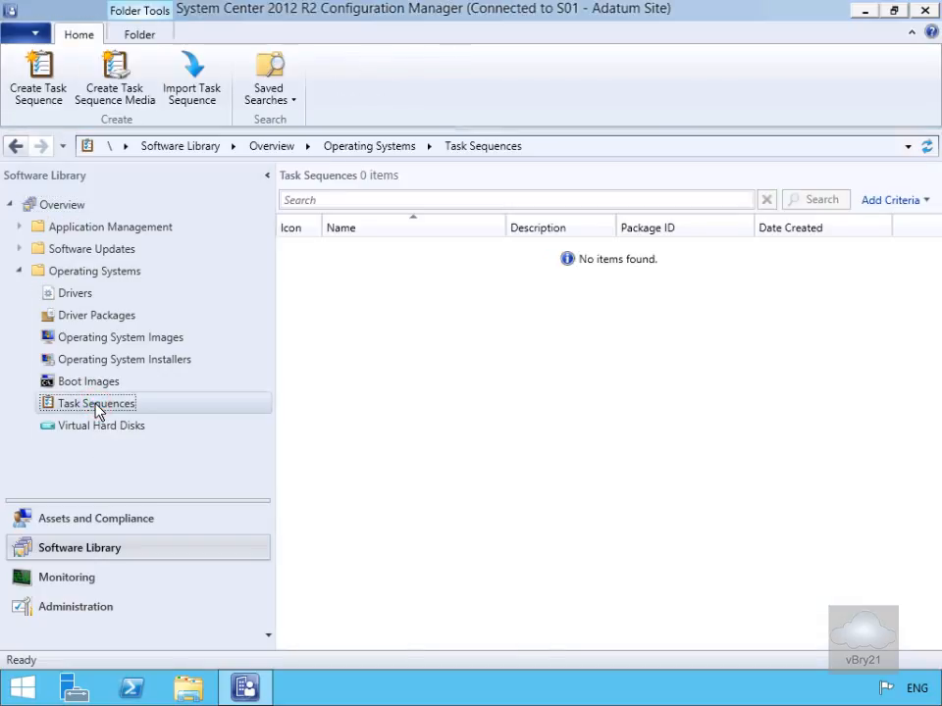
pyautogui.click(39, 94)
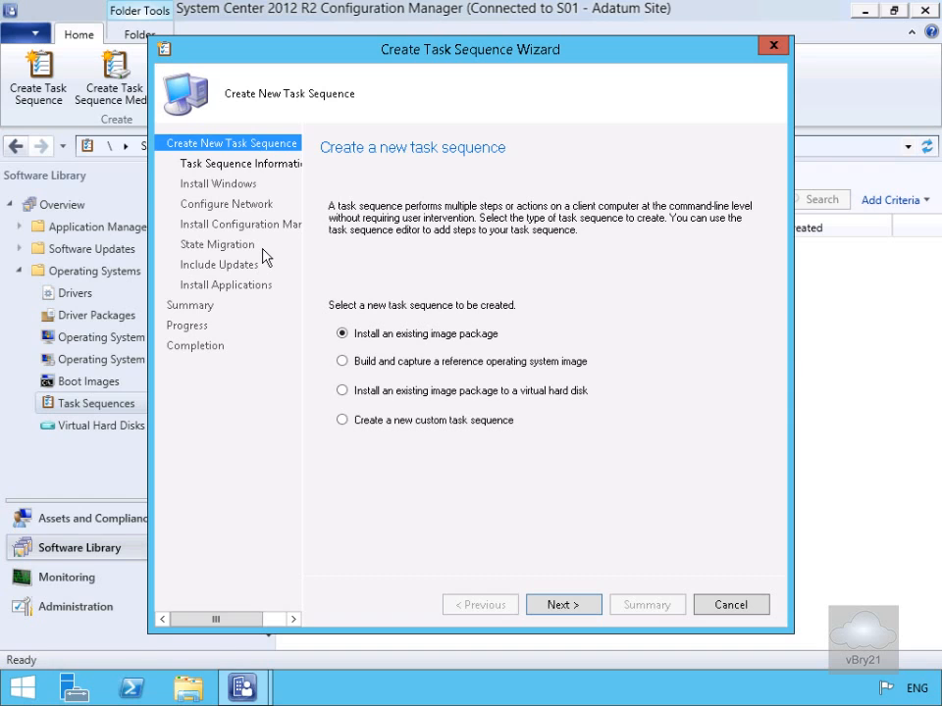
pyautogui.click(424, 361)
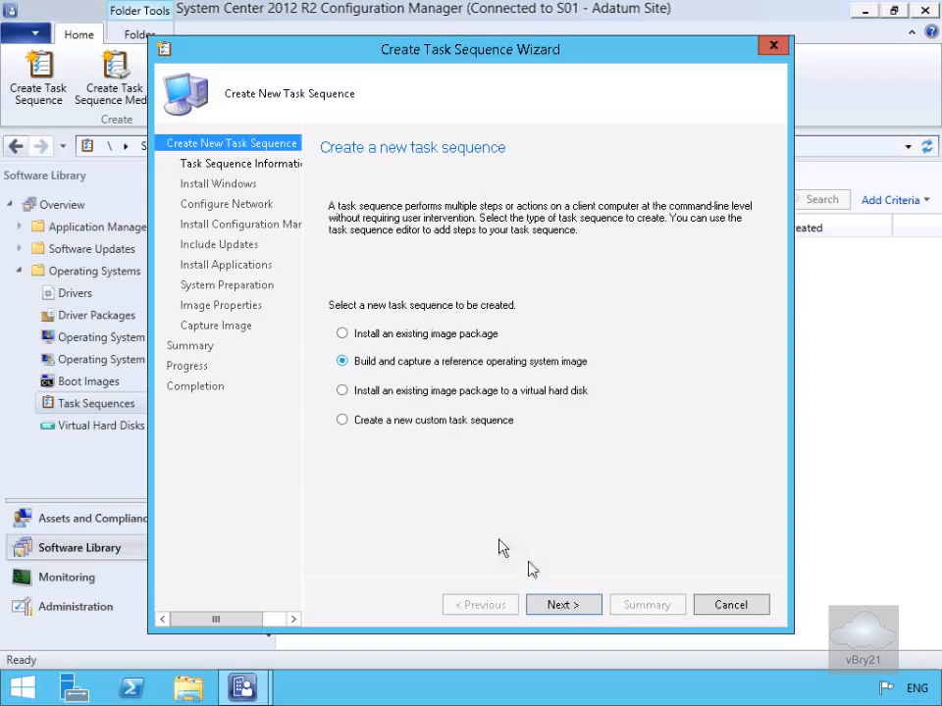
pyautogui.click(568, 607)
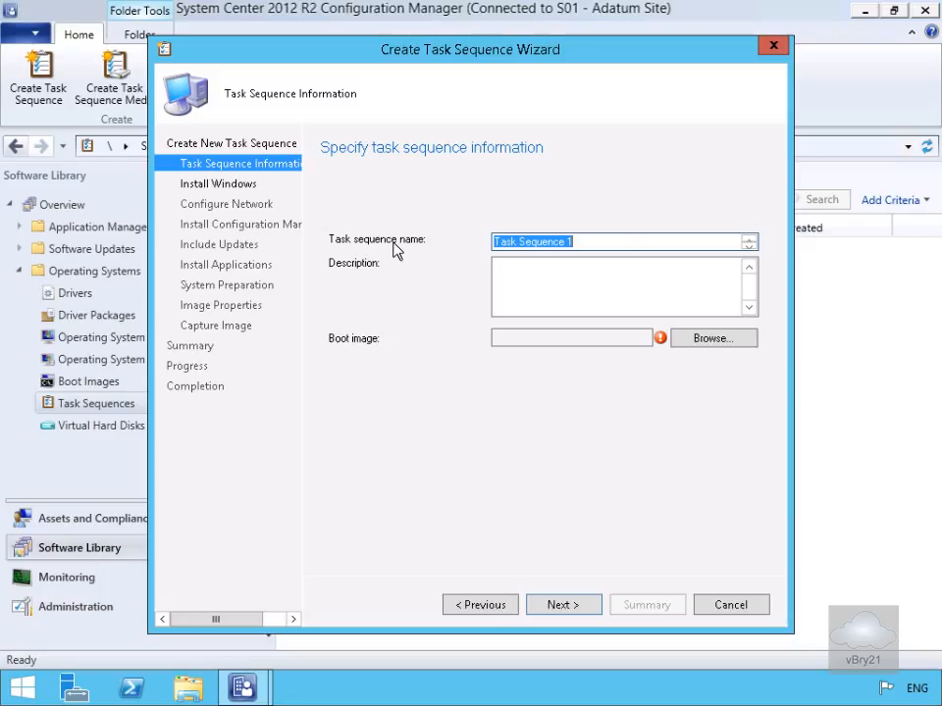
# Step: Name the task sequence Build and Capture Windows 8.1 and assign it the x64 boot image 6.3.9600.16384 en-US
pyautogui.write('Build and Capture Windows 8.1')
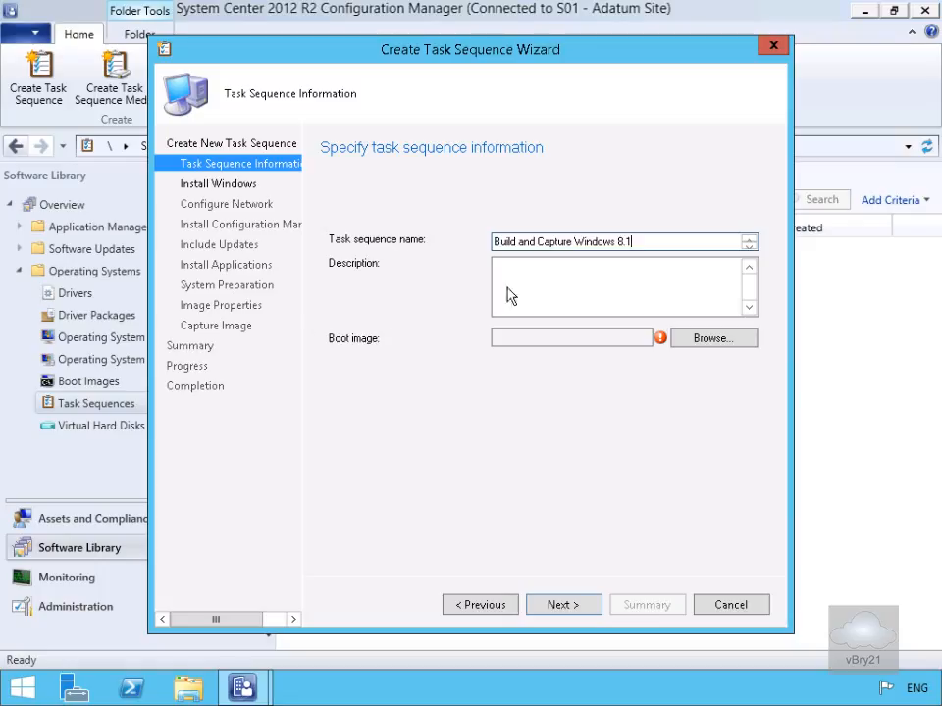
pyautogui.click(698, 338)
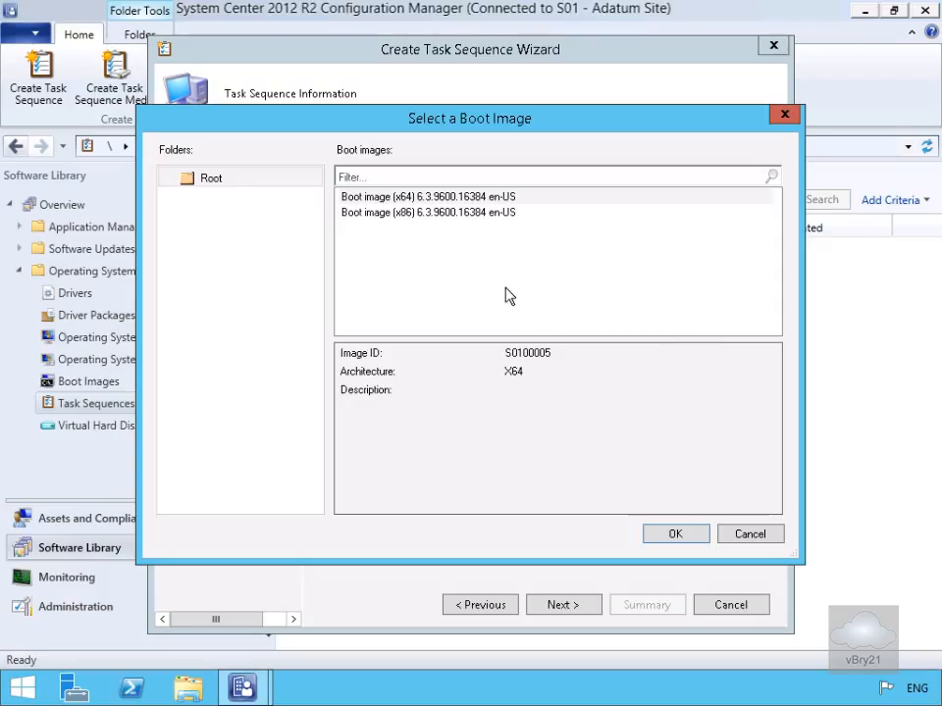
pyautogui.click(429, 201)
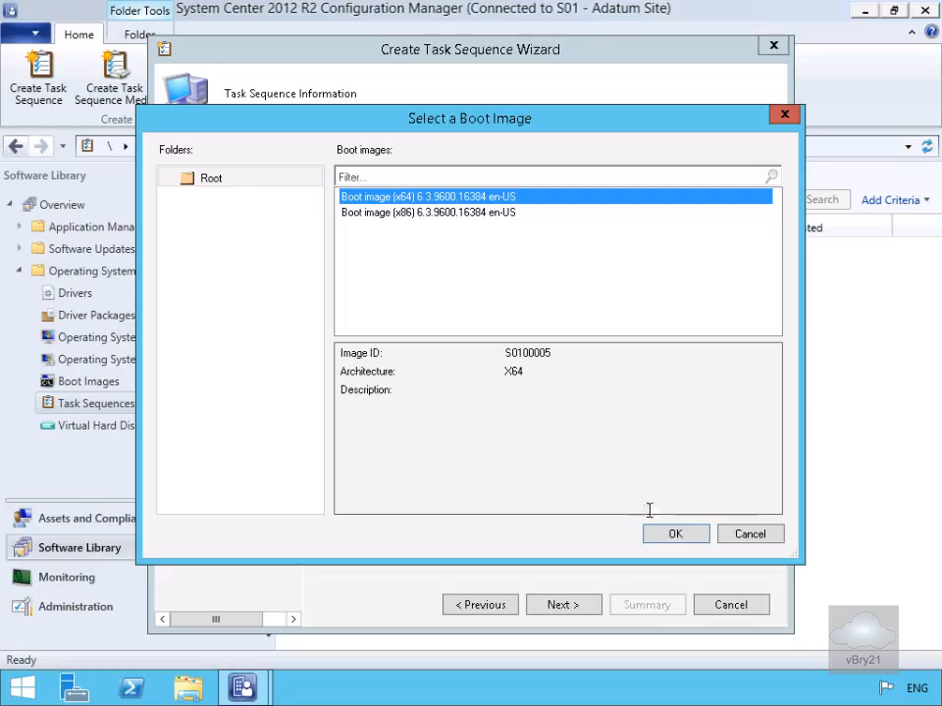
pyautogui.click(667, 535)
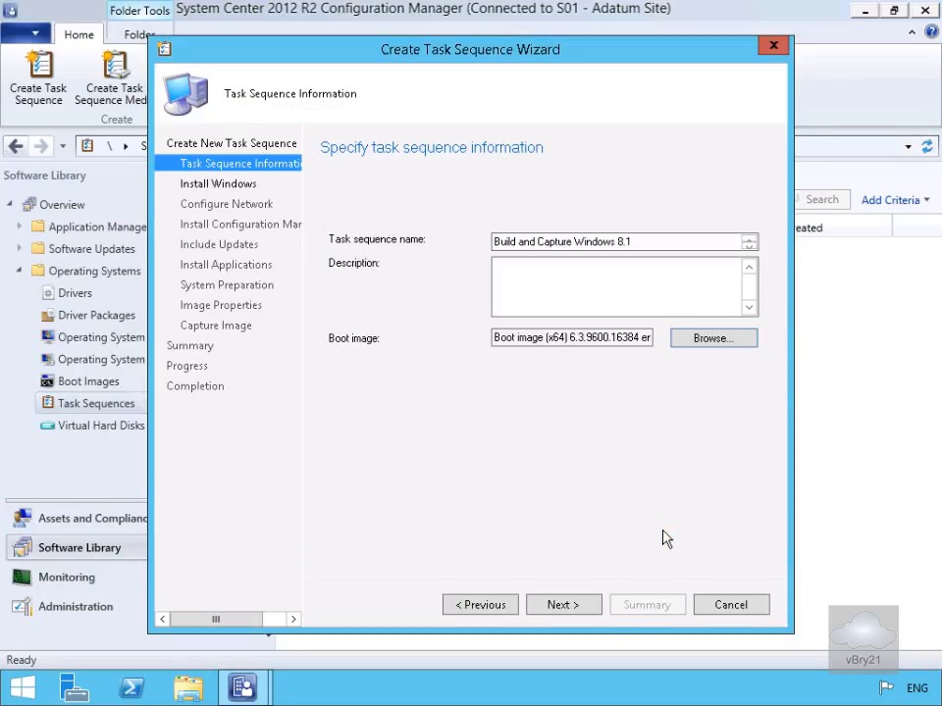
pyautogui.click(581, 605)
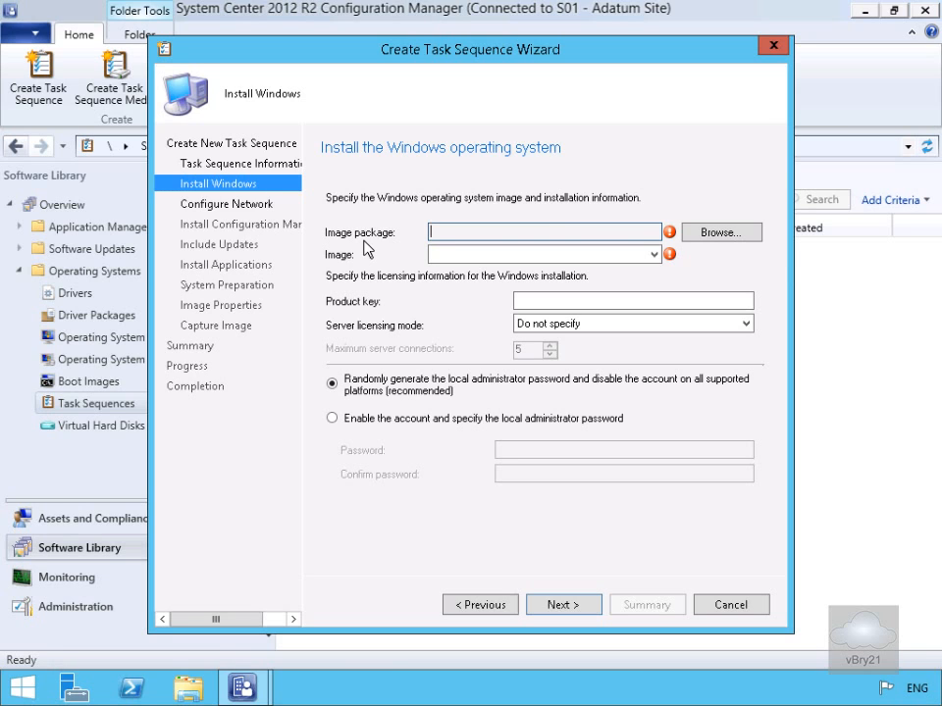
# Step: Choose Windows 8.1 Enterprise Evaluation en-US as the image package to install
pyautogui.click(704, 233)
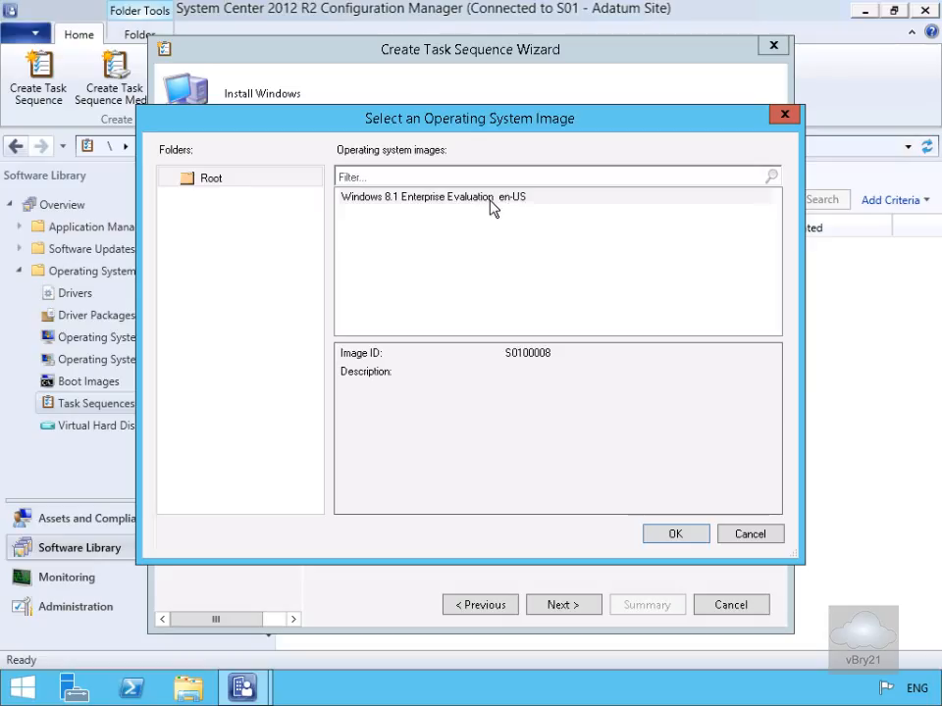
pyautogui.click(492, 200)
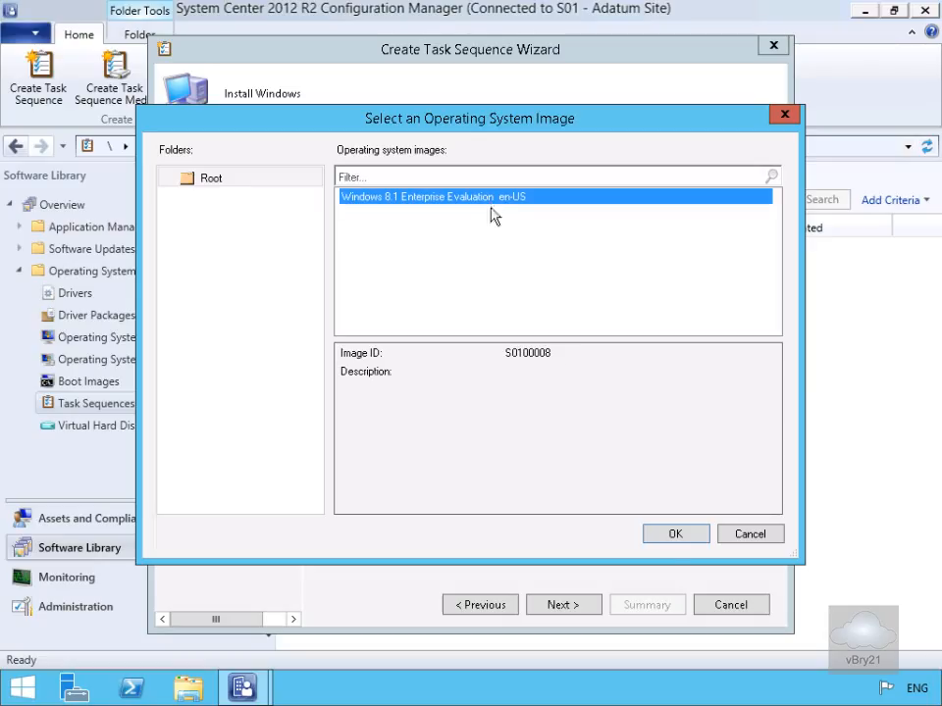
pyautogui.click(674, 534)
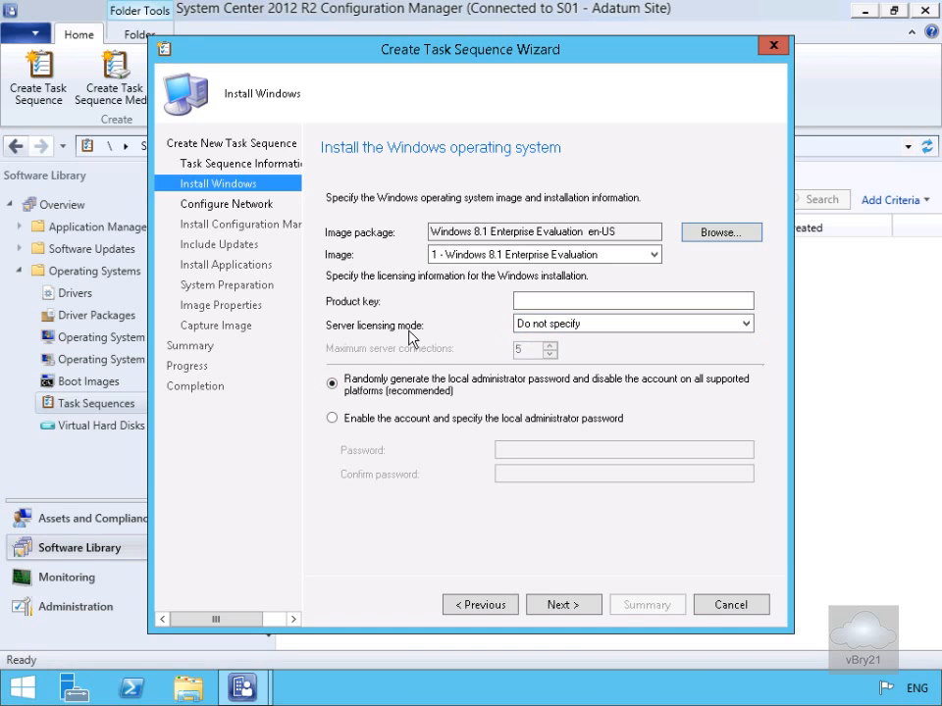
# Step: Enable the local administrator account and enter and confirm its password
pyautogui.click(459, 419)
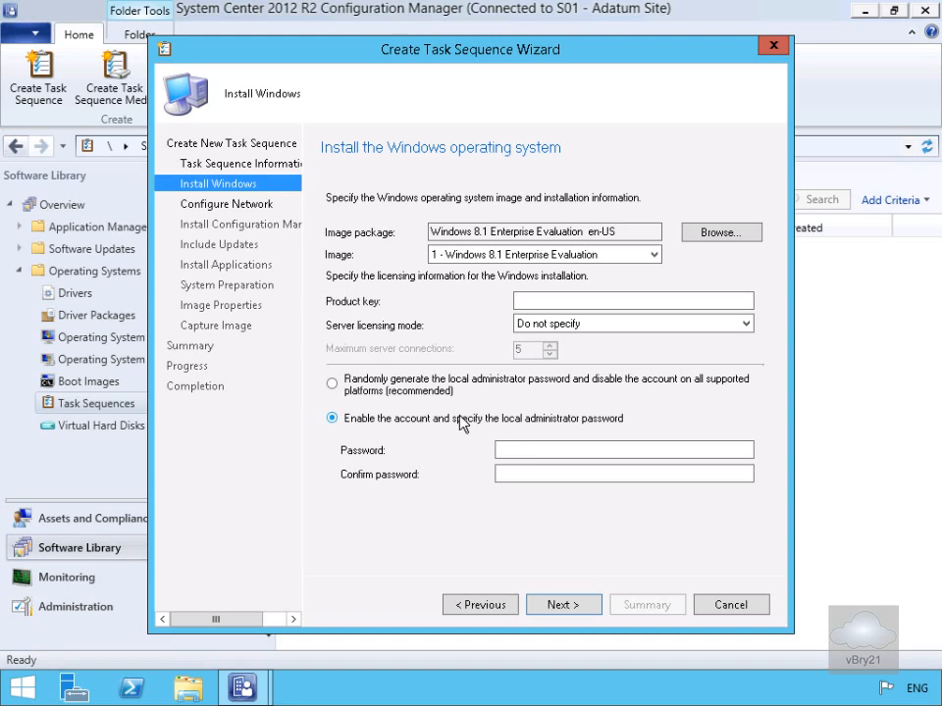
pyautogui.click(523, 449)
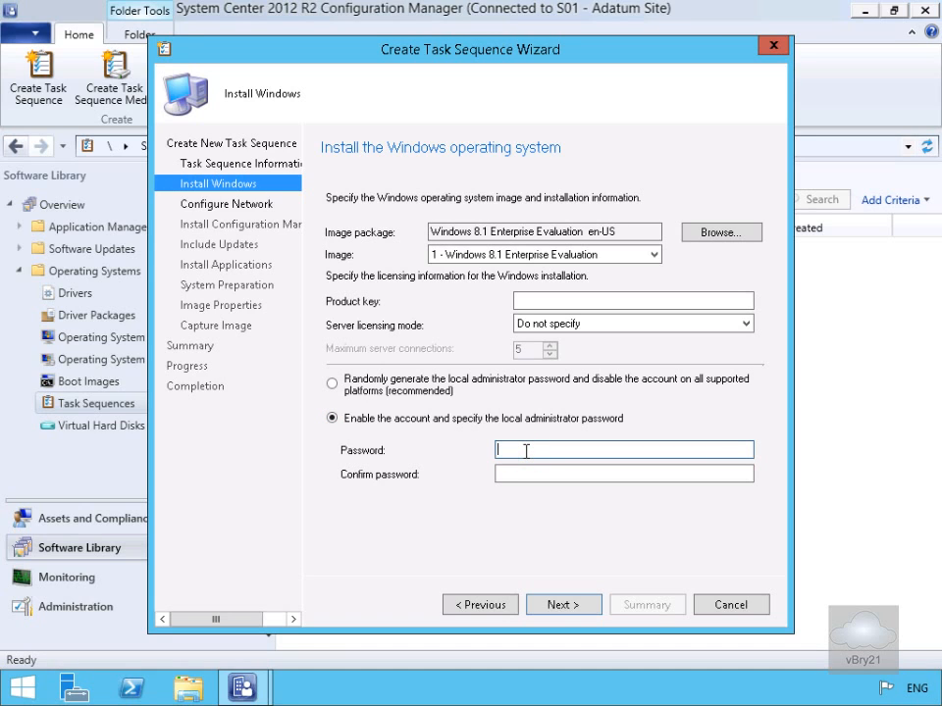
pyautogui.write('Pa$$w0rd')
pyautogui.press('Tab')
pyautogui.write('Pa$$w0rd')
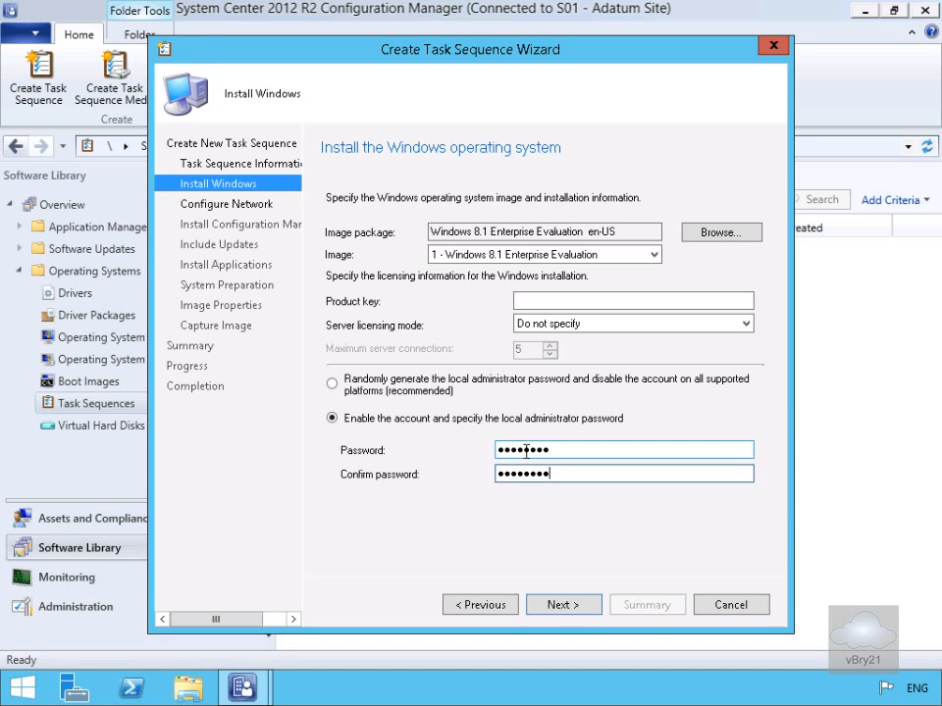
pyautogui.click(557, 605)
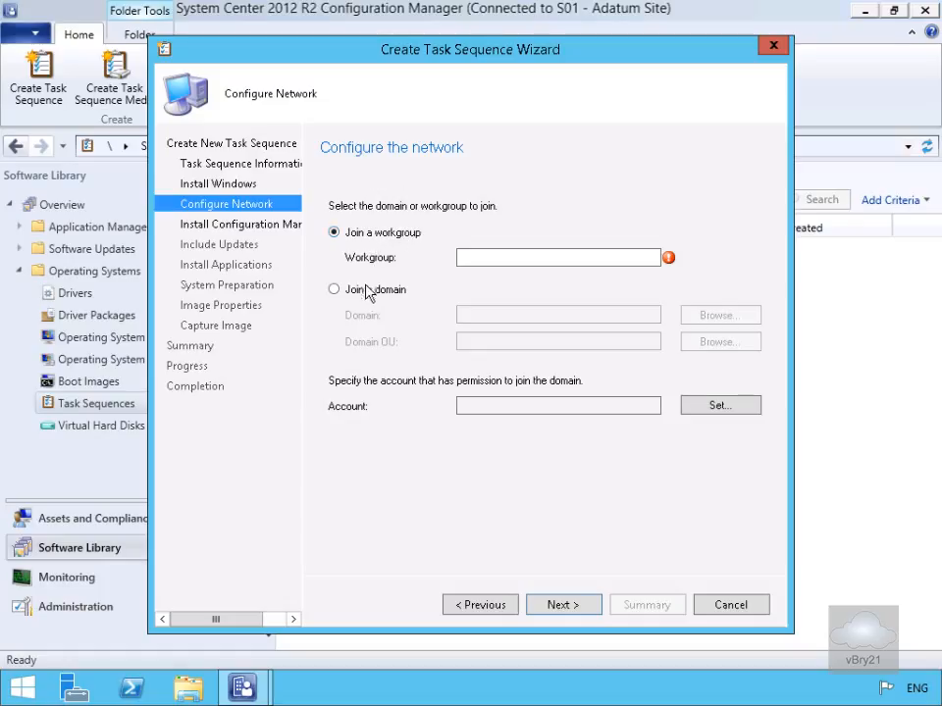
# Step: Configure the network to join a workgroup named Workgroup
pyautogui.click(487, 260)
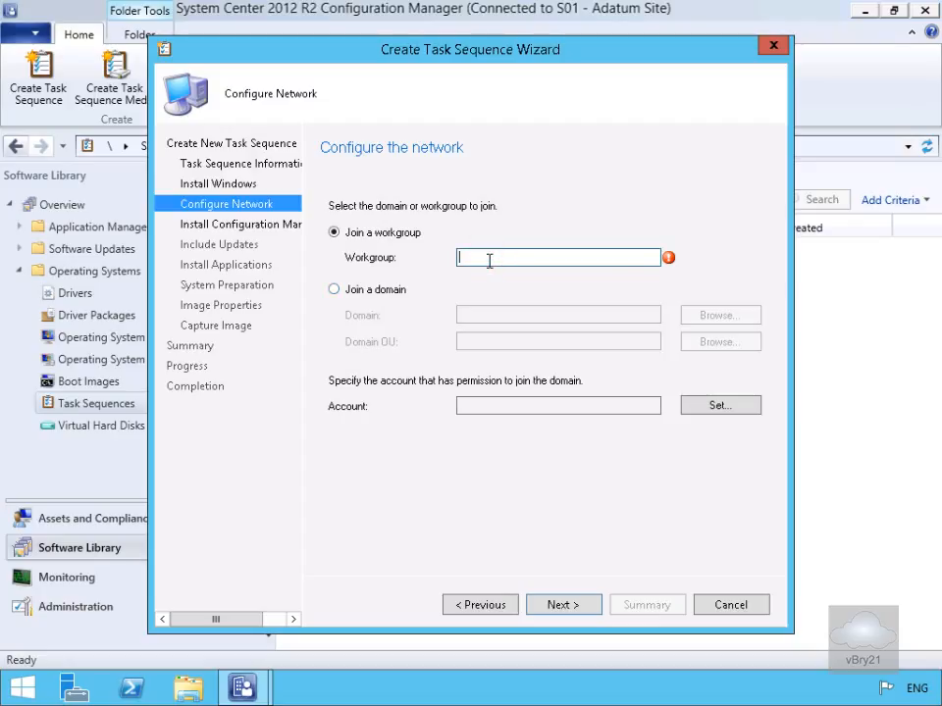
pyautogui.write('Workgroup')
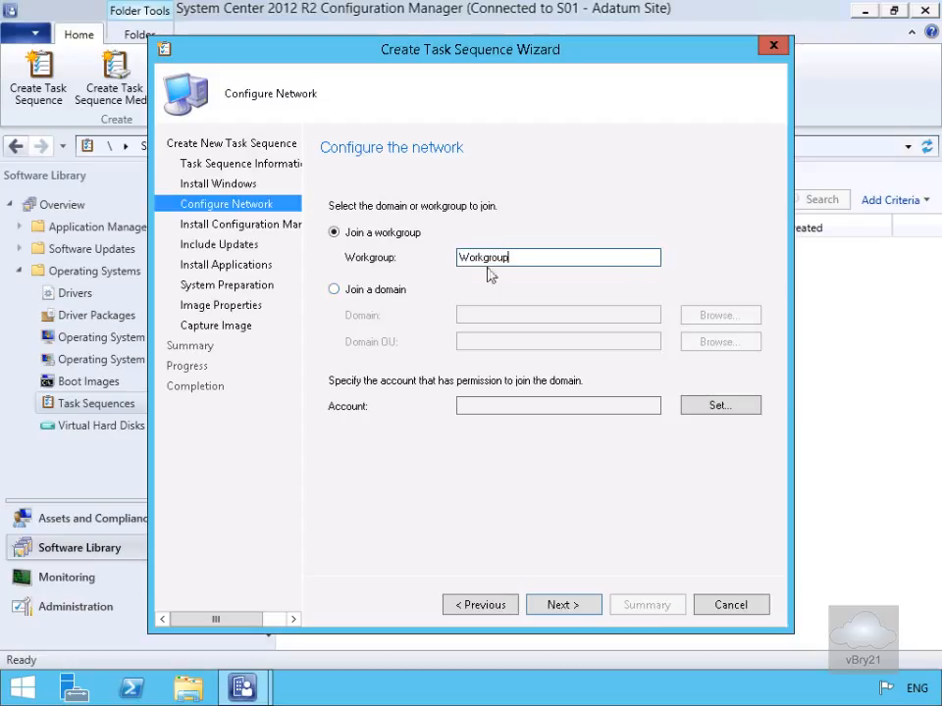
pyautogui.click(560, 606)
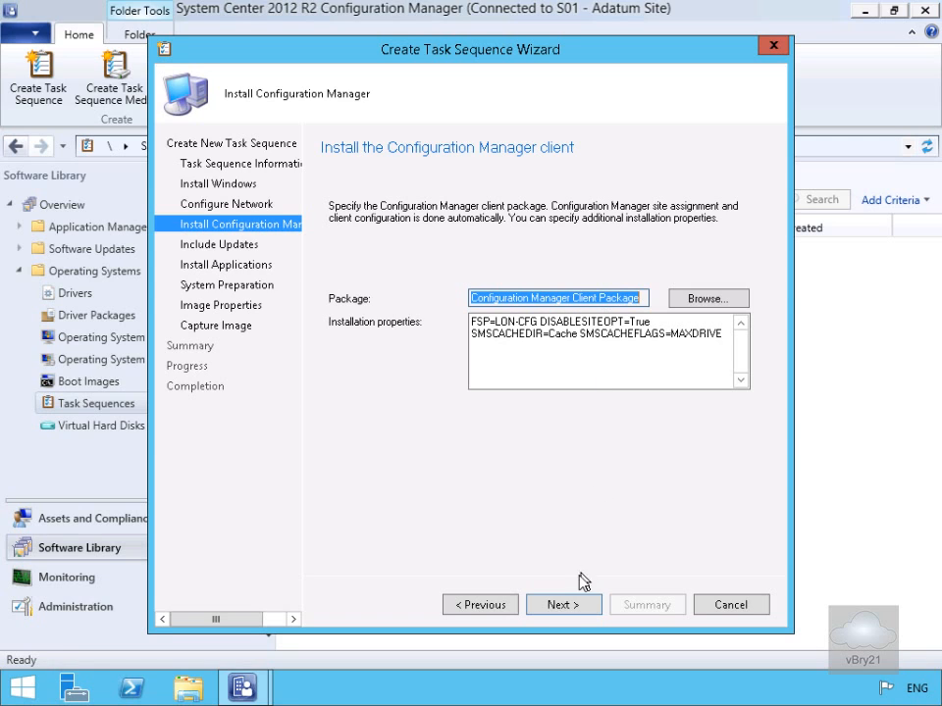
# Step: Keep the default Configuration Manager client package and proceed to the image properties without software updates, applications or a system preparation package
pyautogui.click(567, 605)
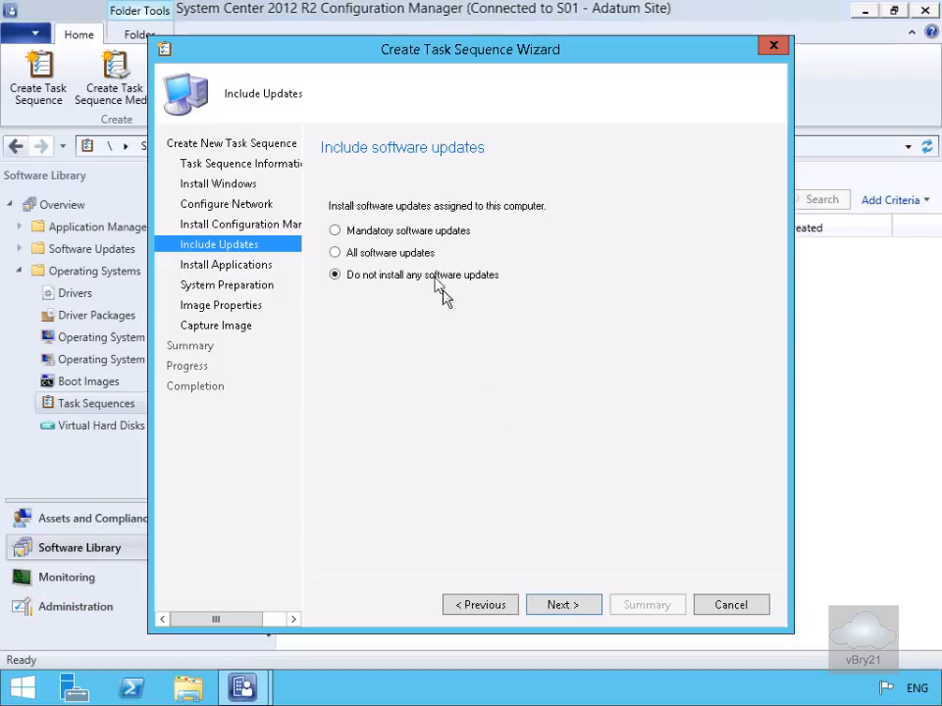
pyautogui.click(551, 607)
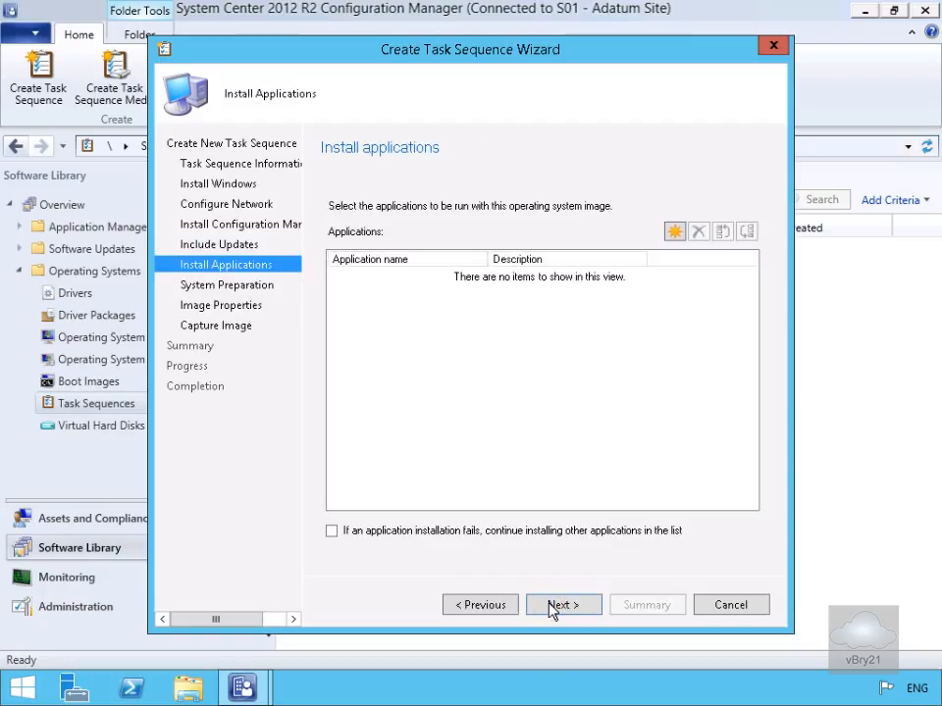
pyautogui.click(551, 608)
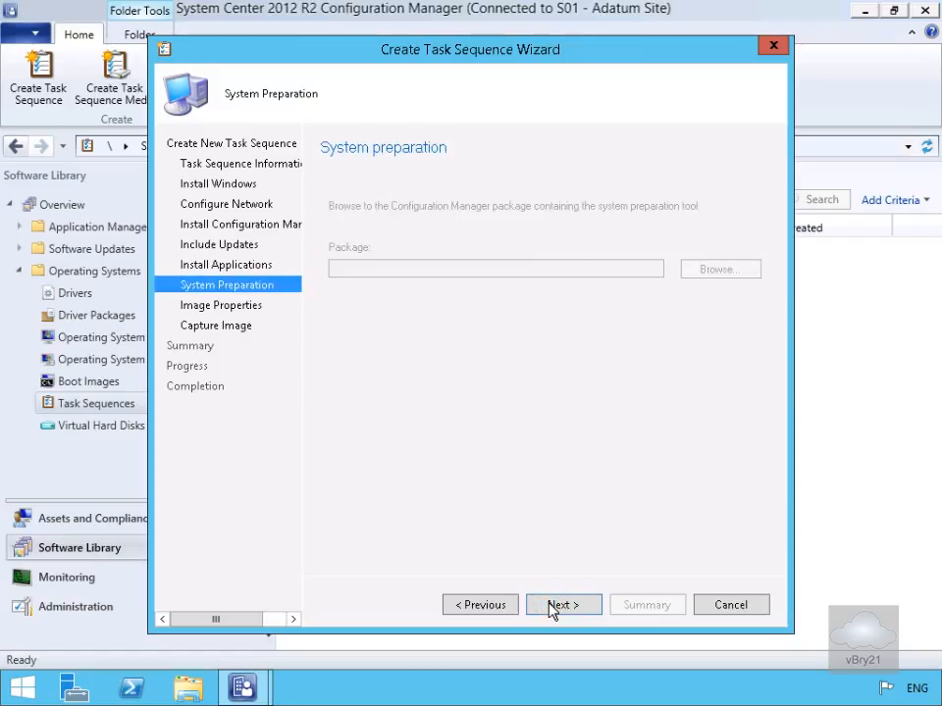
pyautogui.click(551, 605)
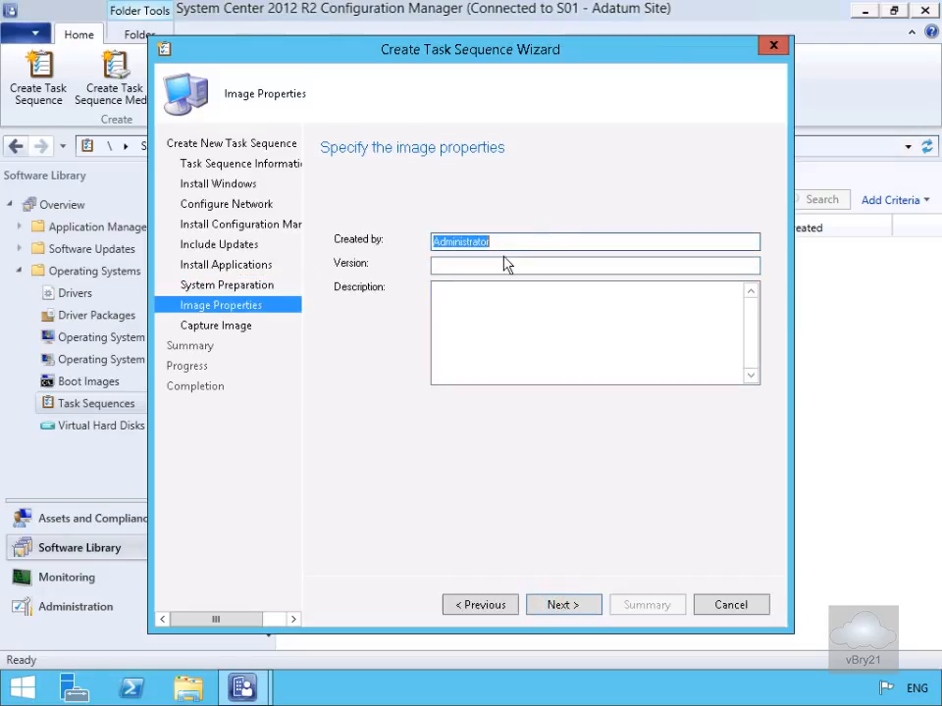
# Step: Fill in the image properties with the creator's name and version 1
pyautogui.write('Bryan')
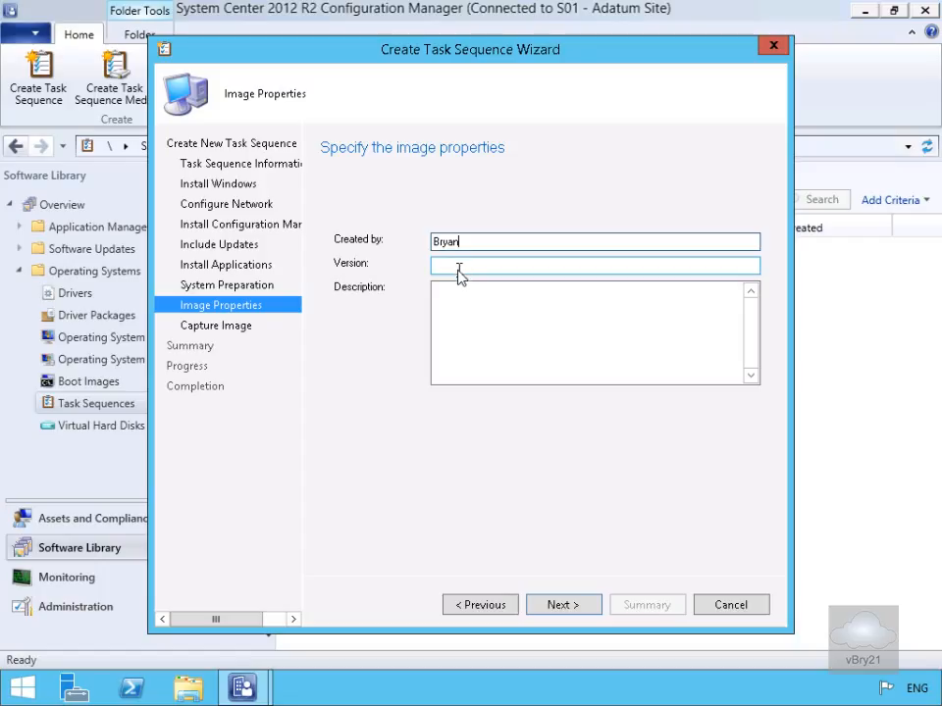
pyautogui.click(458, 272)
pyautogui.write('1')
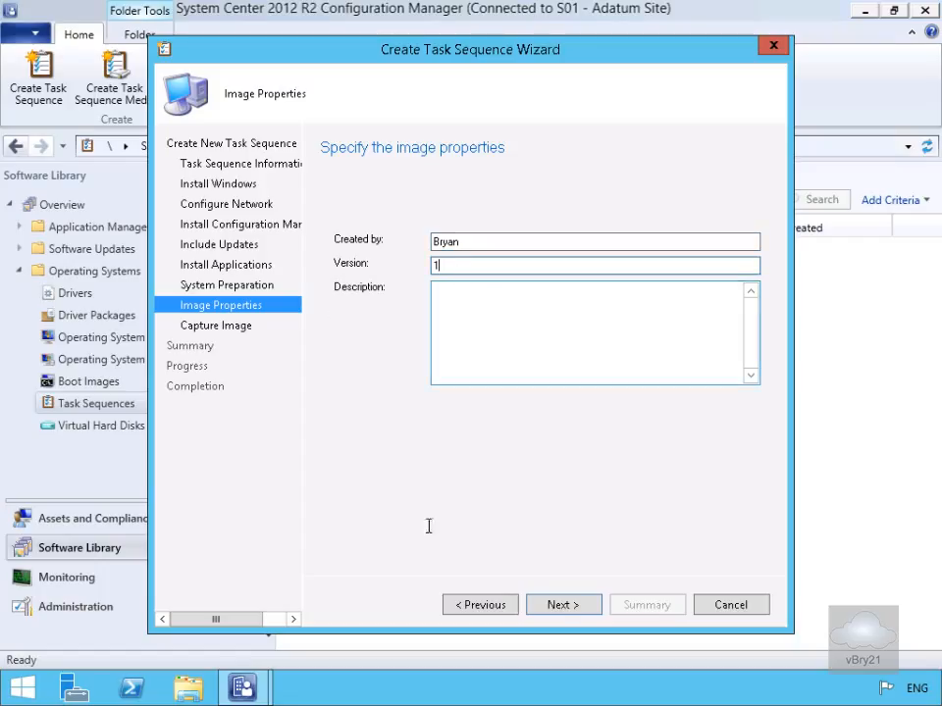
pyautogui.click(559, 607)
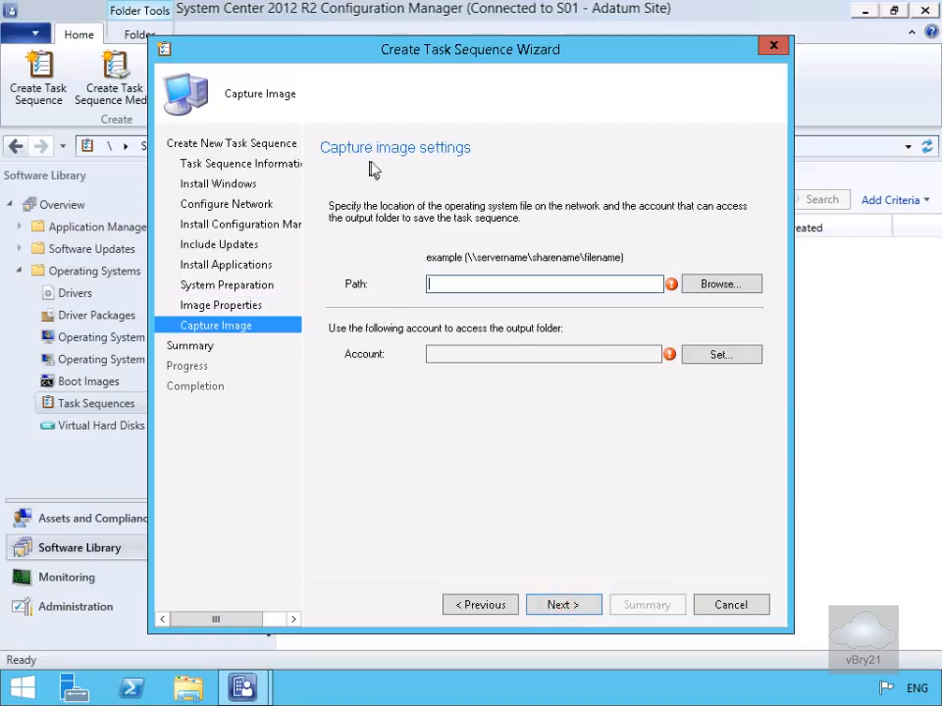
# Step: Set the capture path to \\lon-cfg\e$\Captures\MyWin81Capture.wim and the access account to ADATUM\Administrator, entering and confirming its password
pyautogui.click(699, 285)
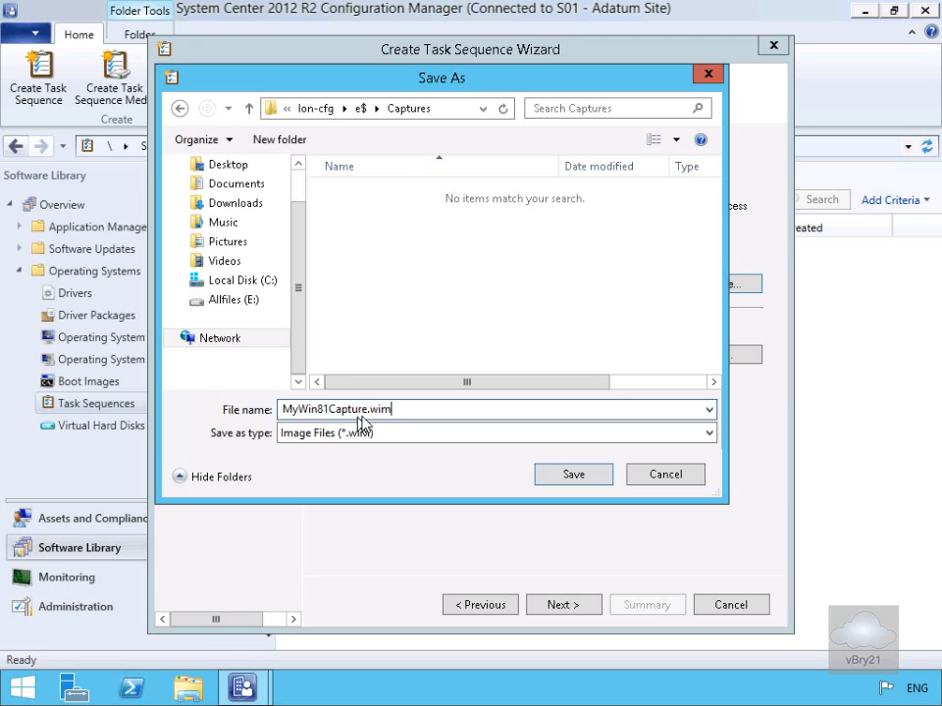
pyautogui.click(578, 476)
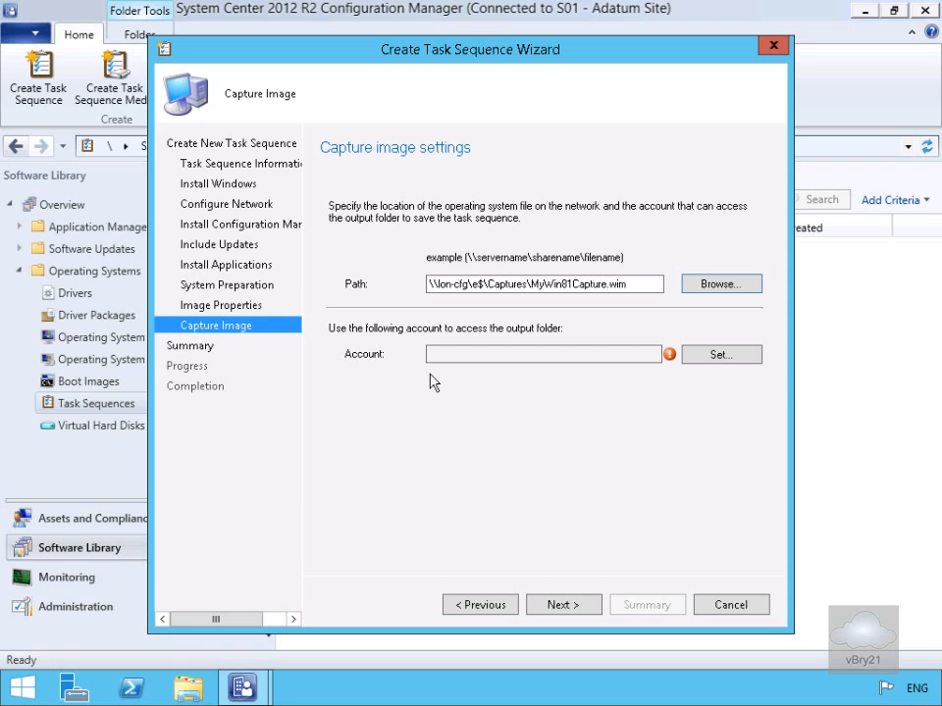
pyautogui.click(699, 355)
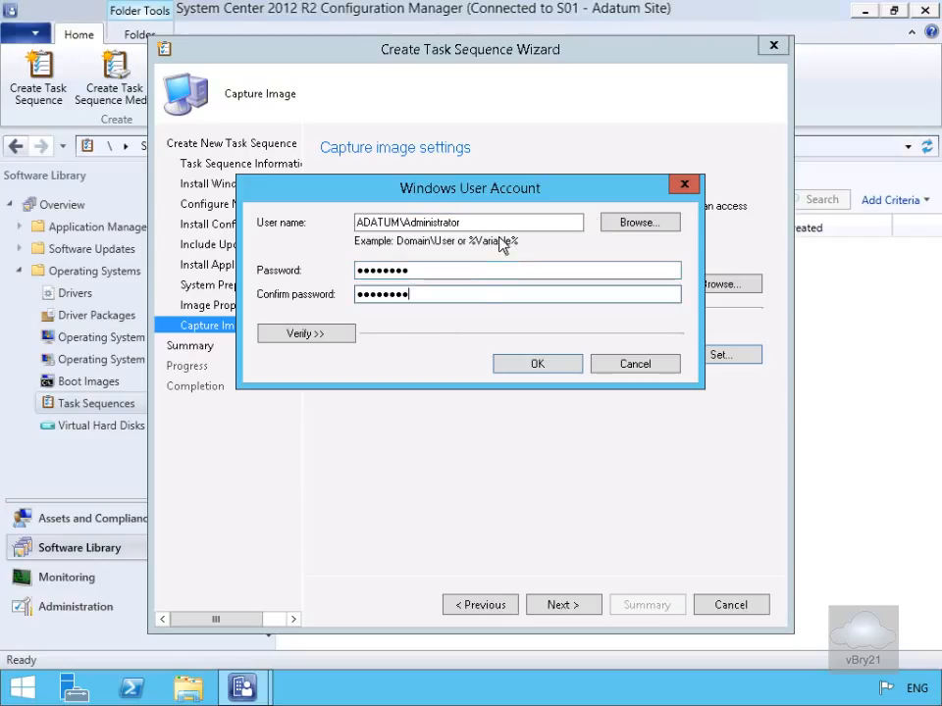
pyautogui.click(542, 364)
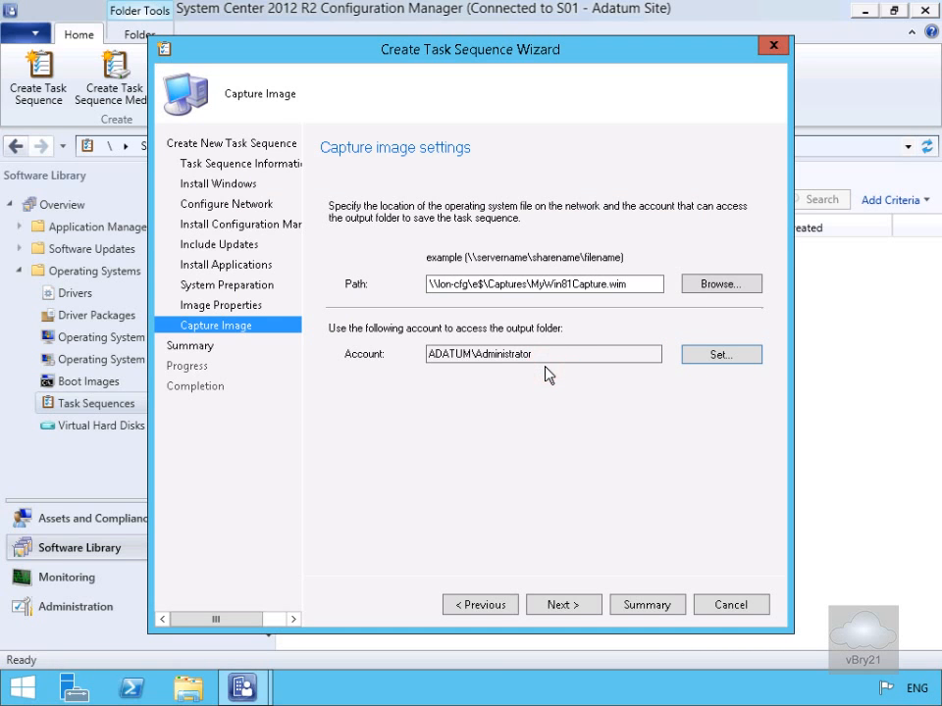
# Step: Confirm the summarized settings to create the task sequence, and close the wizard
pyautogui.click(576, 605)
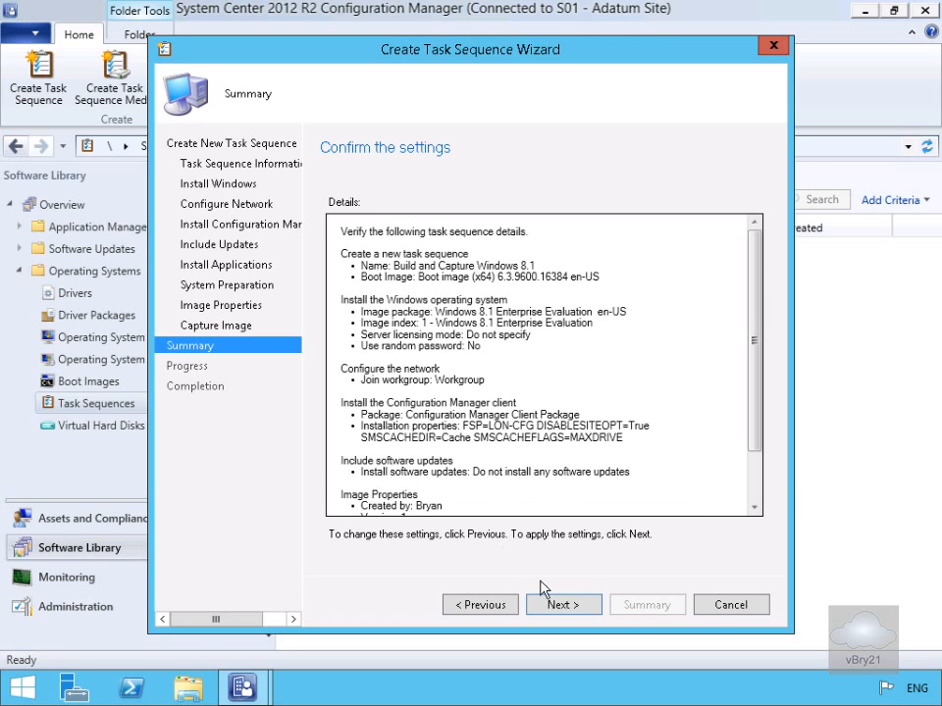
pyautogui.click(577, 606)
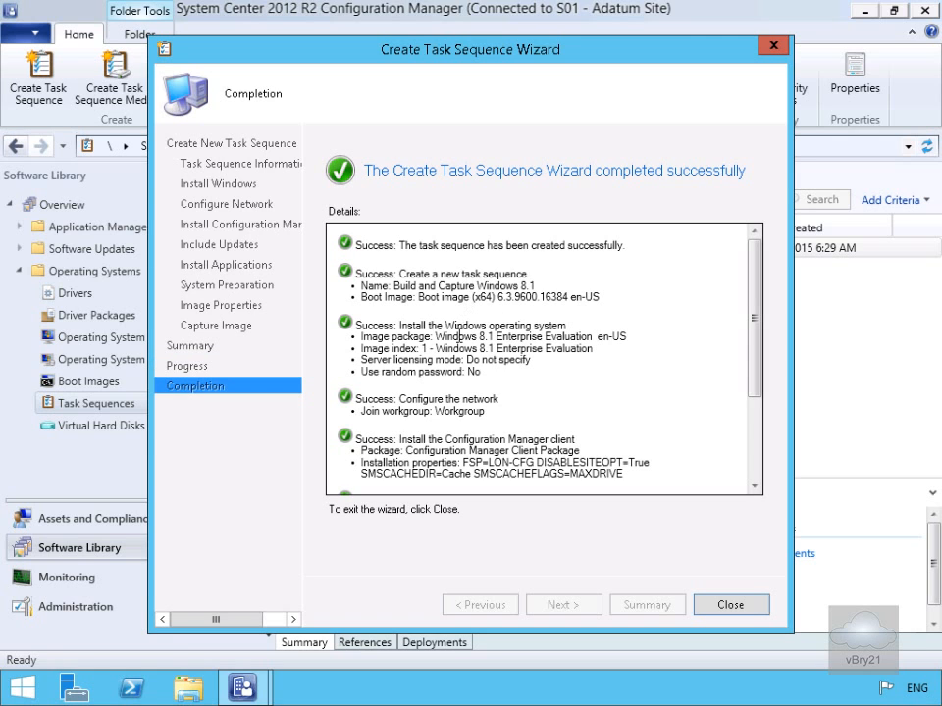
pyautogui.click(726, 607)
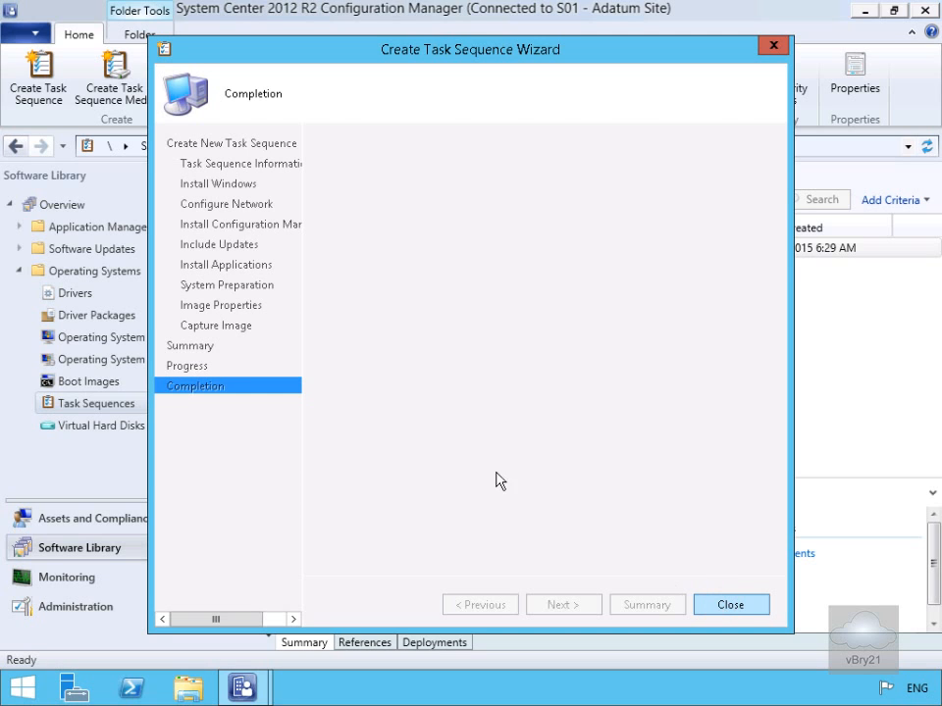